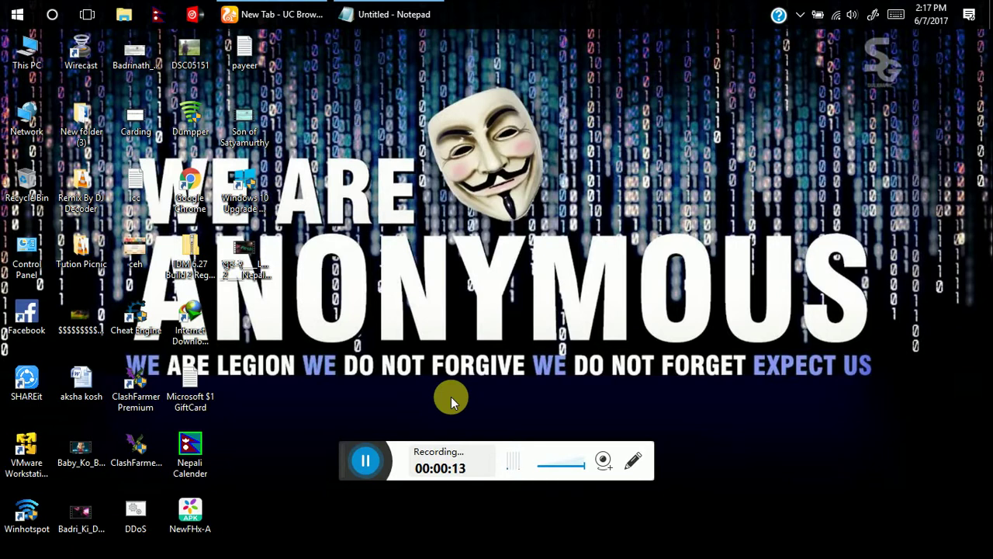
# Restore the browser, go to Google via 'goo', and search for ClashFarmer.
pyautogui.click(294, 7)
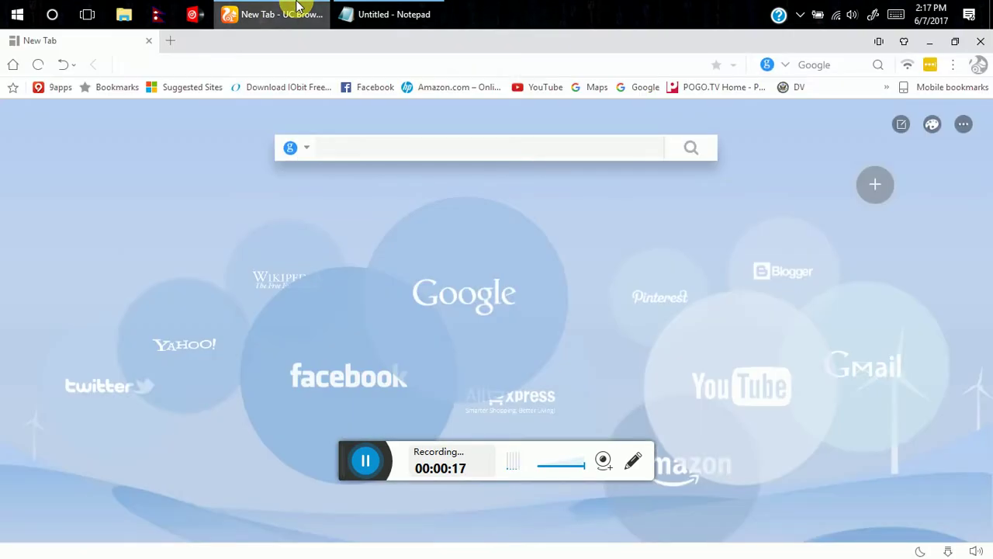
pyautogui.write('google.com')
pyautogui.press('Return')
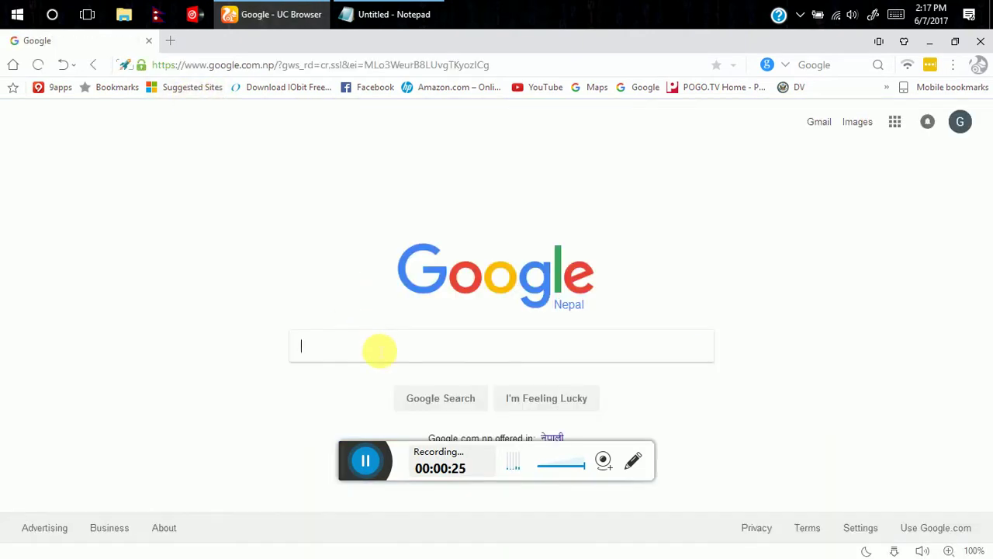
pyautogui.write('Clashfarmwr')
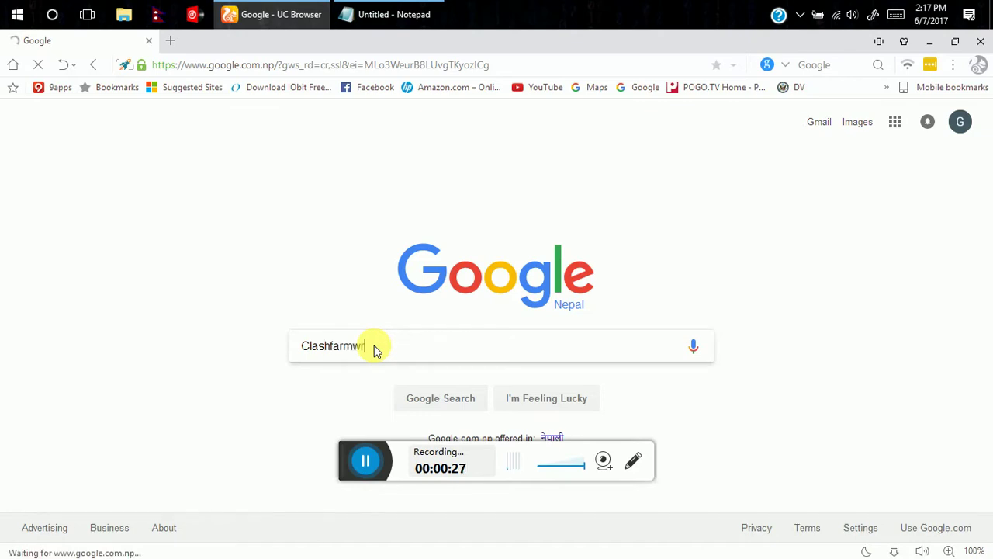
pyautogui.press('BackSpace')
pyautogui.press('BackSpace')
pyautogui.write('er')
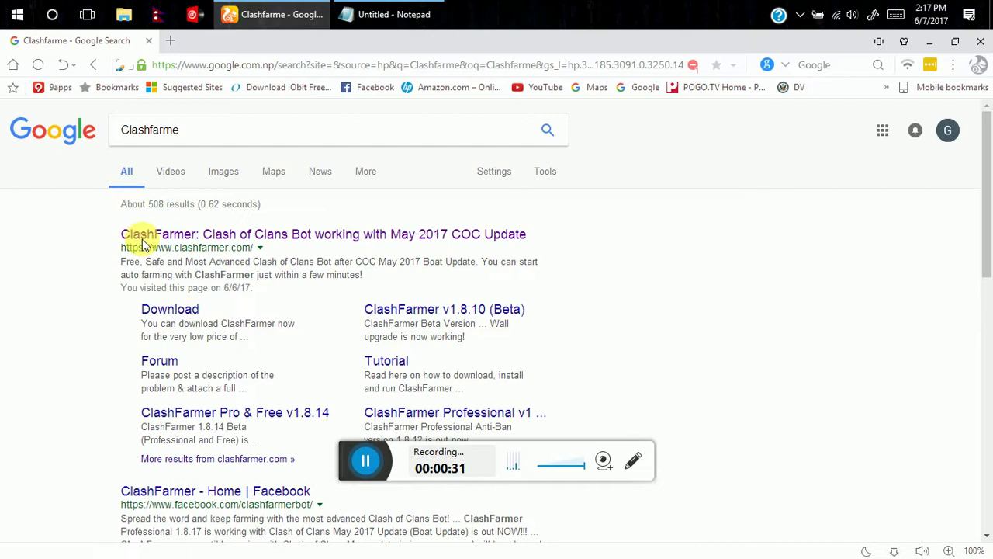
# Open the clashfarmer.com result and its 1.8.17 beta download thread, selecting the DOWNLOAD LINK line.
pyautogui.tripleClick(480, 245)
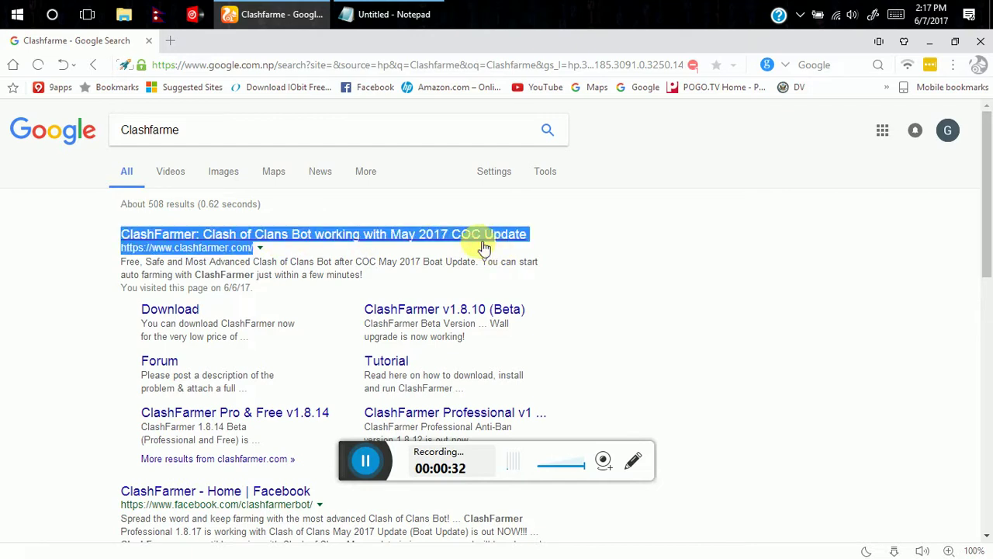
pyautogui.click(379, 231)
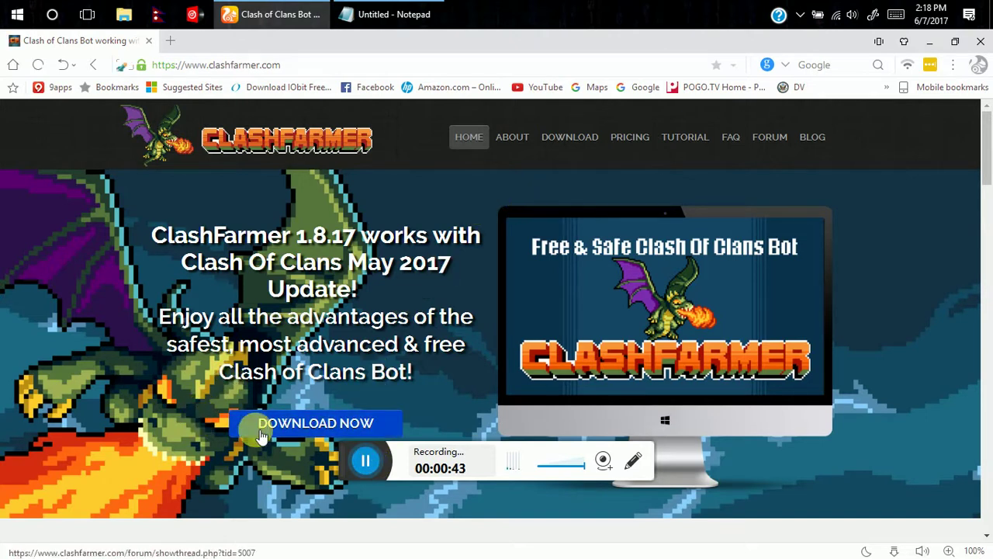
pyautogui.click(346, 425)
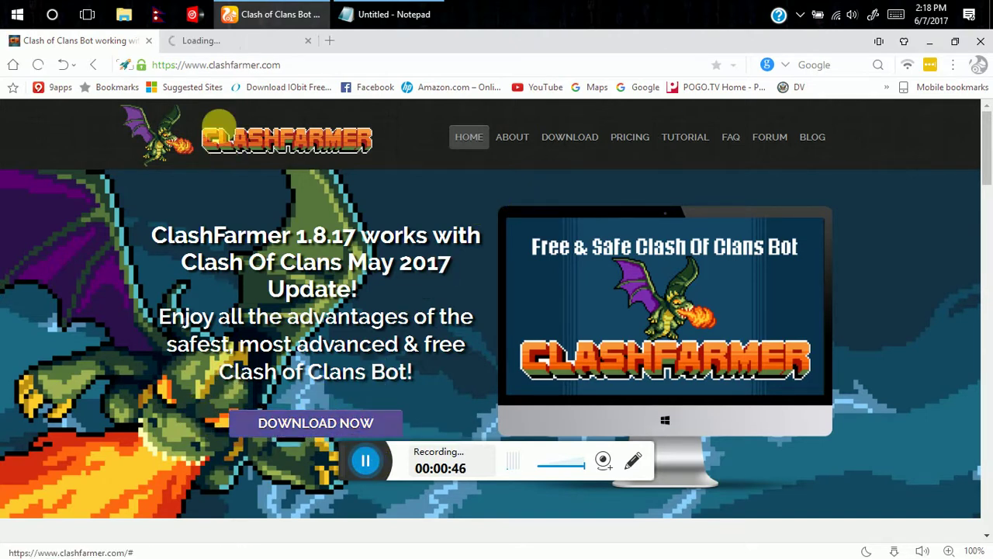
pyautogui.click(222, 42)
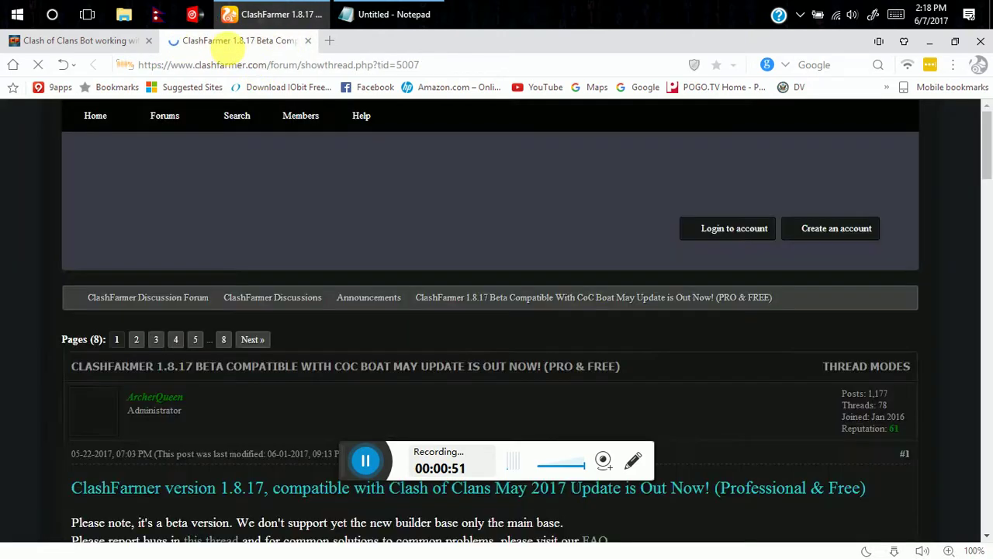
pyautogui.scroll(-5, 422, 287)
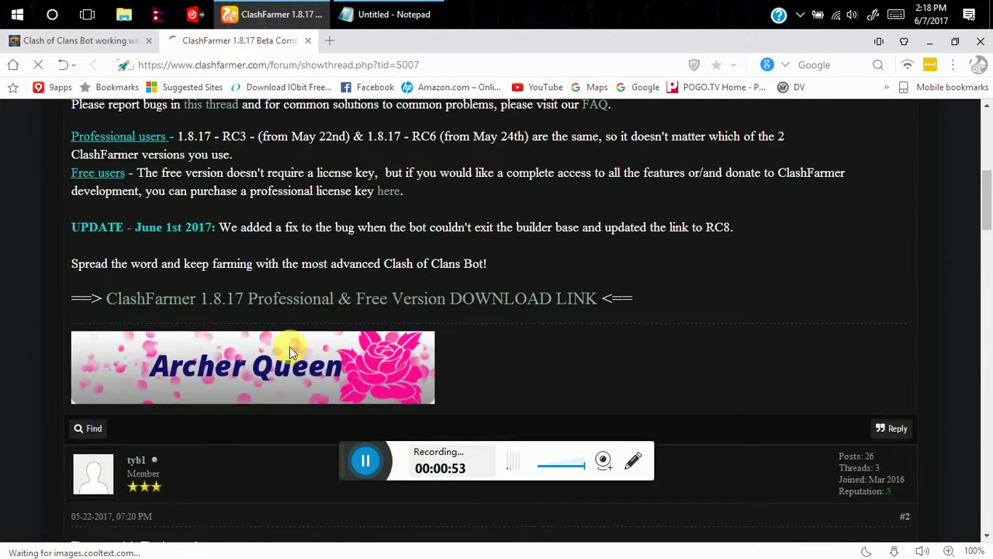
pyautogui.moveTo(107, 305)
pyautogui.mouseDown()
pyautogui.moveTo(132, 297)
pyautogui.moveTo(608, 303)
pyautogui.mouseUp()
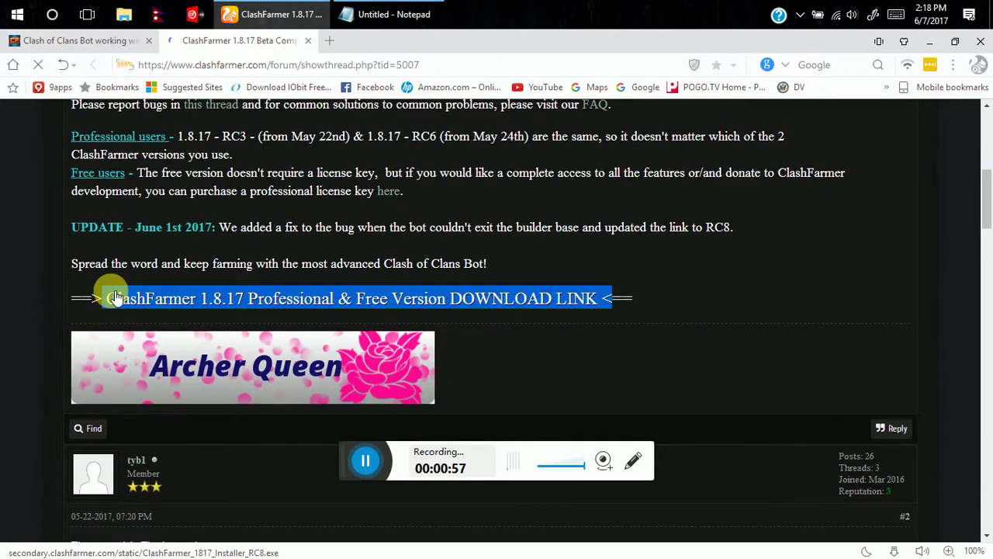
# Close the ClashFarmer forum thread and search Google for 'memu palyer' in a fresh tab.
pyautogui.click(349, 275)
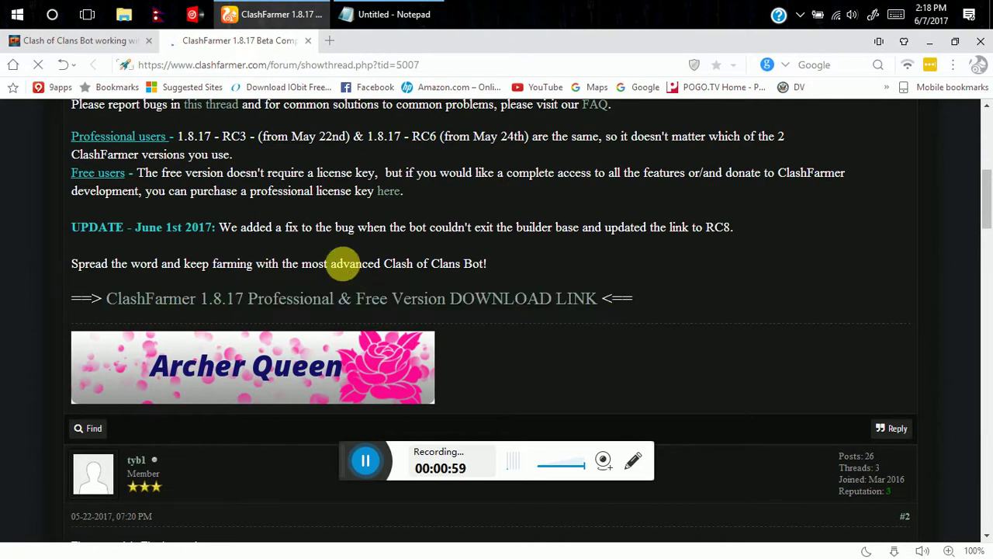
pyautogui.click(327, 43)
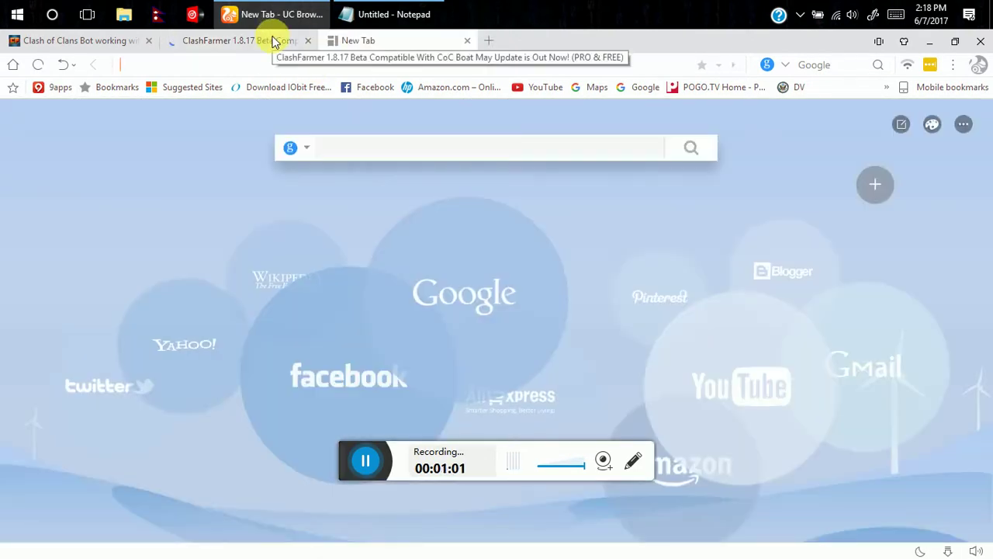
pyautogui.click(301, 41)
pyautogui.click(308, 41)
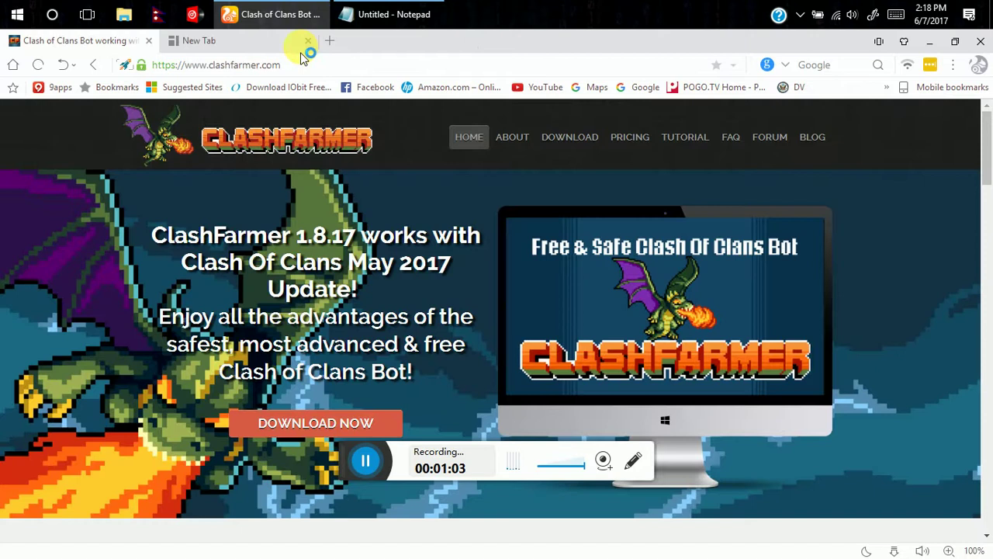
pyautogui.click(284, 44)
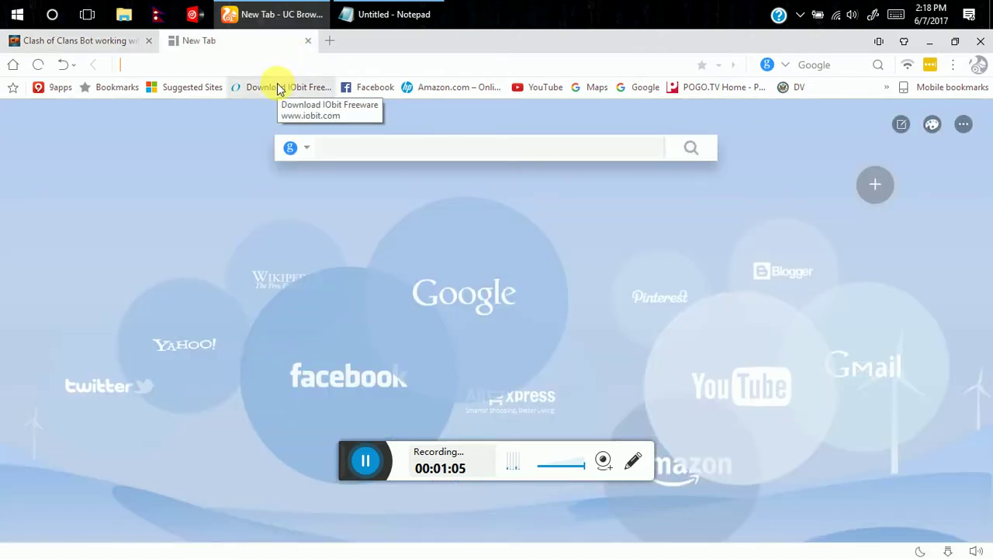
pyautogui.write('memu palyer')
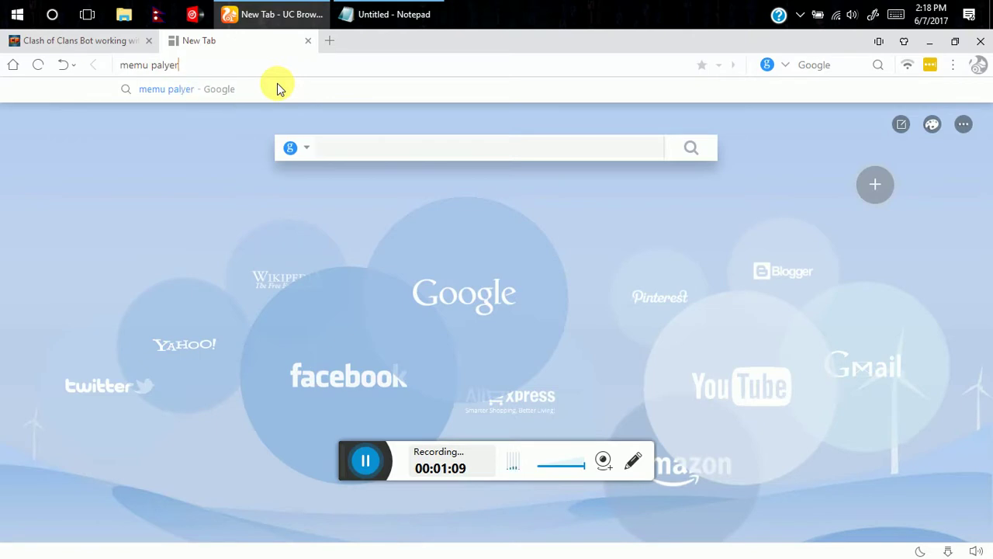
pyautogui.click(279, 89)
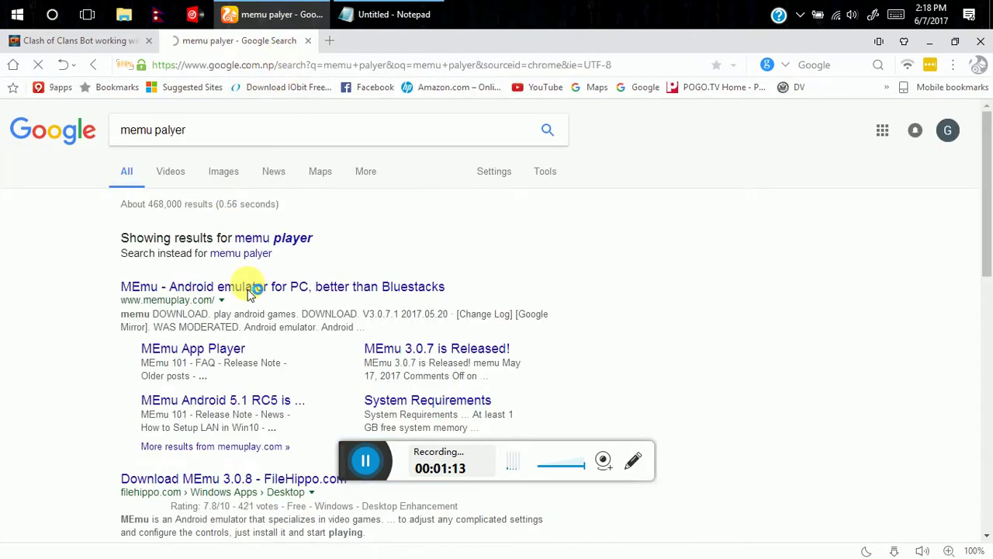
# Open the MEmu emulator site and cancel the 320.31 MB Memu-Setup.exe download.
pyautogui.click(245, 289)
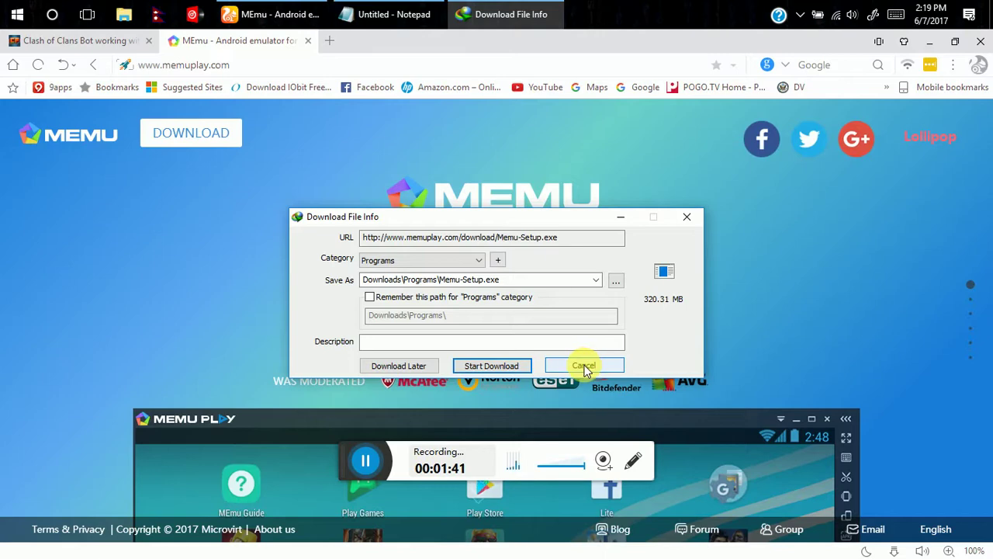
pyautogui.click(584, 369)
# Minimize the browser and launch ClashFarmer Premium Bot by searching 'Clash' from the Start menu.
pyautogui.click(929, 40)
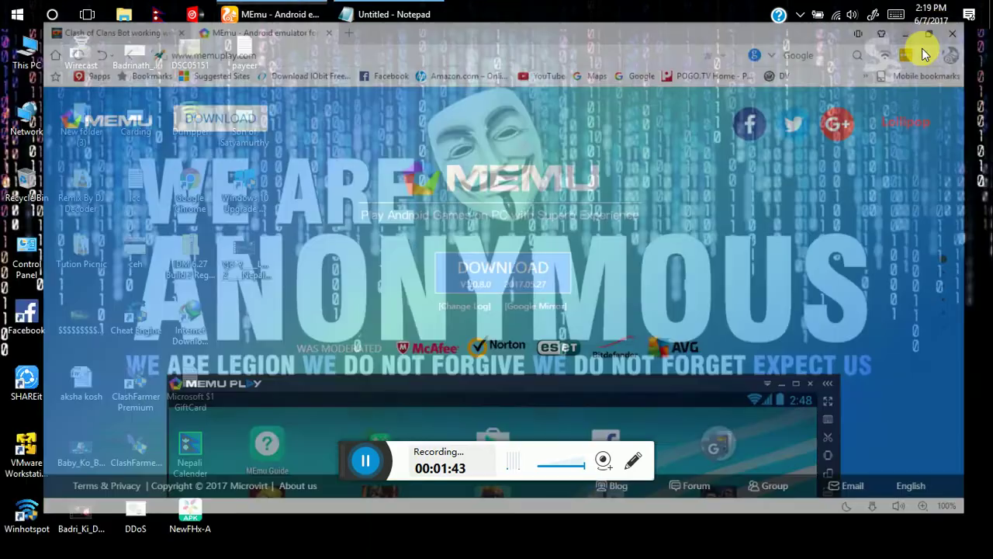
pyautogui.click(17, 15)
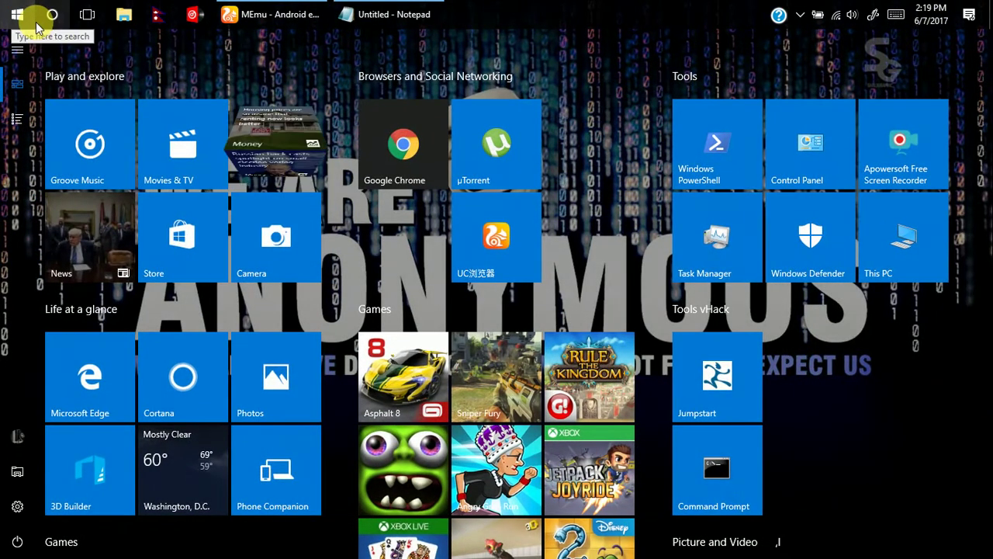
pyautogui.write('Clash')
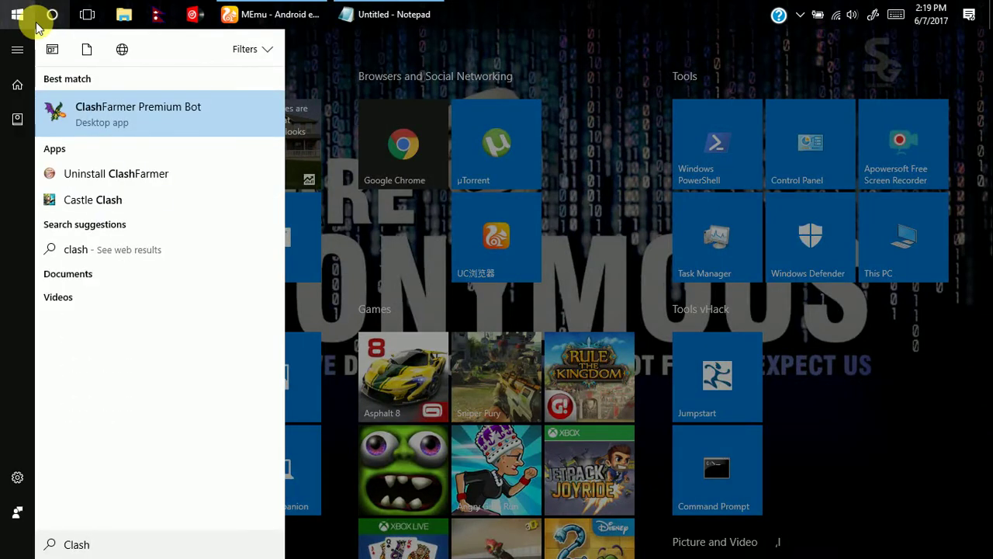
pyautogui.press('Escape')
pyautogui.moveTo(455, 6)
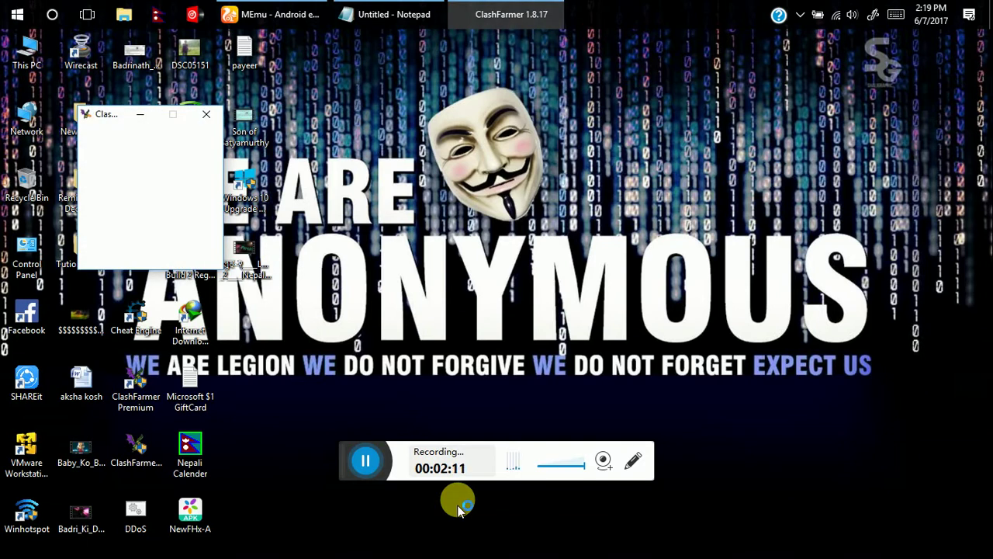
# Move the bot window to the upper right and review the Status log and Army quick-train tabs.
pyautogui.moveTo(547, 7)
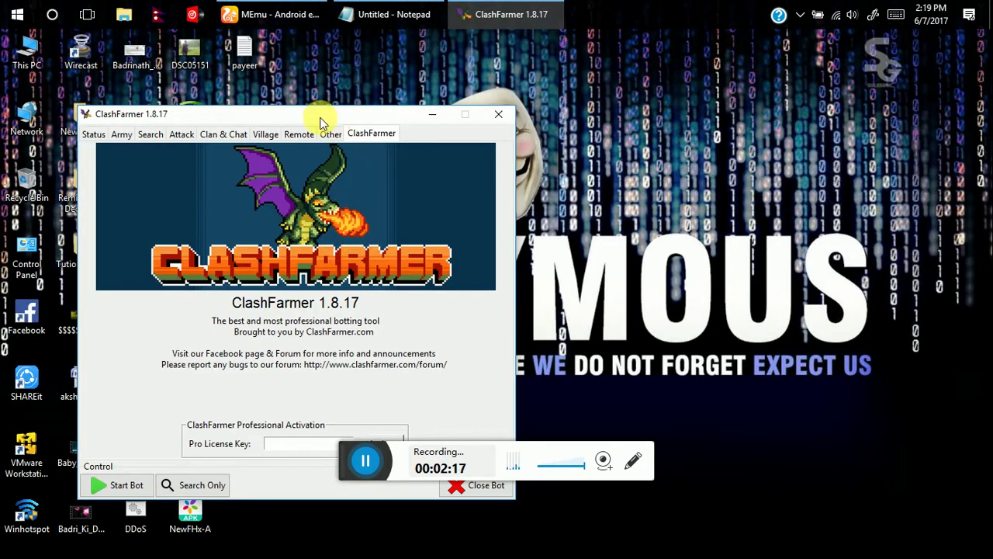
pyautogui.moveTo(321, 117)
pyautogui.mouseDown()
pyautogui.moveTo(454, 73)
pyautogui.moveTo(629, 39)
pyautogui.mouseUp()
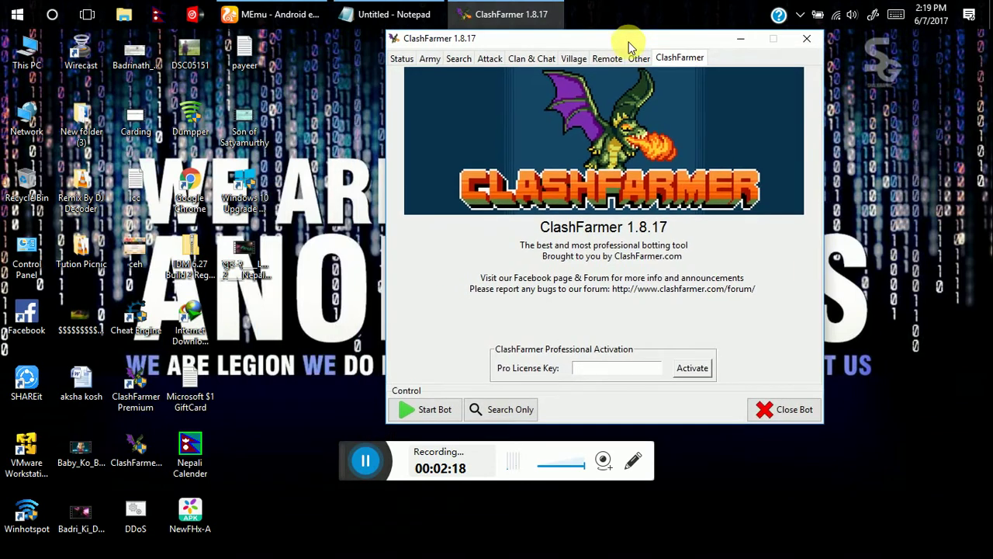
pyautogui.click(400, 59)
pyautogui.click(427, 61)
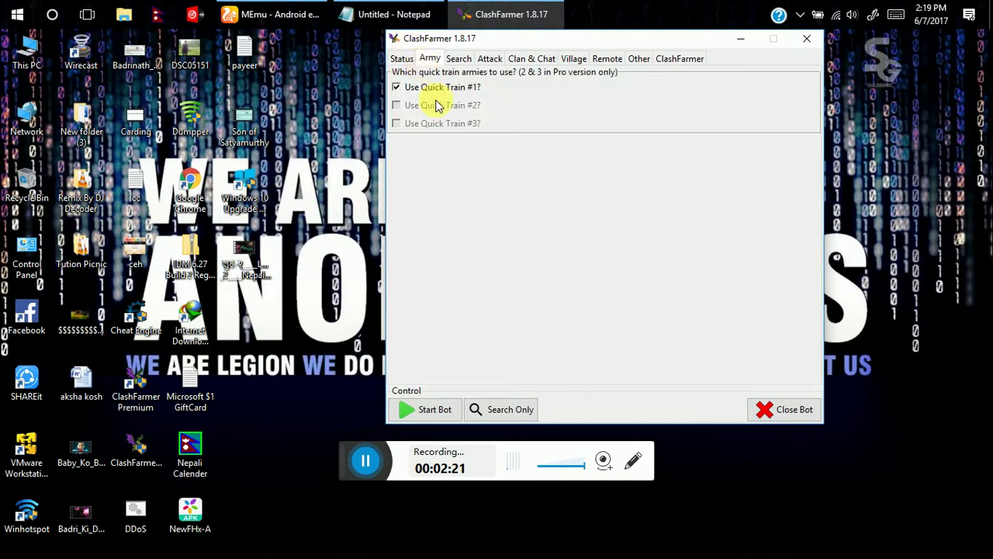
# Review the Search criteria, including the 300000 minimum gold and Dark Elixir threshold, then the Attack settings.
pyautogui.click(469, 60)
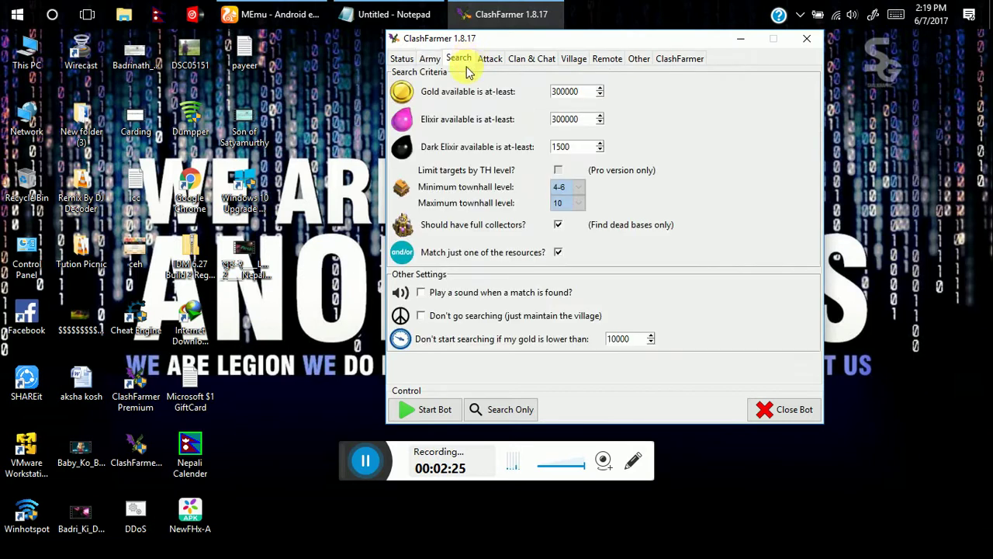
pyautogui.moveTo(578, 93); pyautogui.dragTo(529, 96)
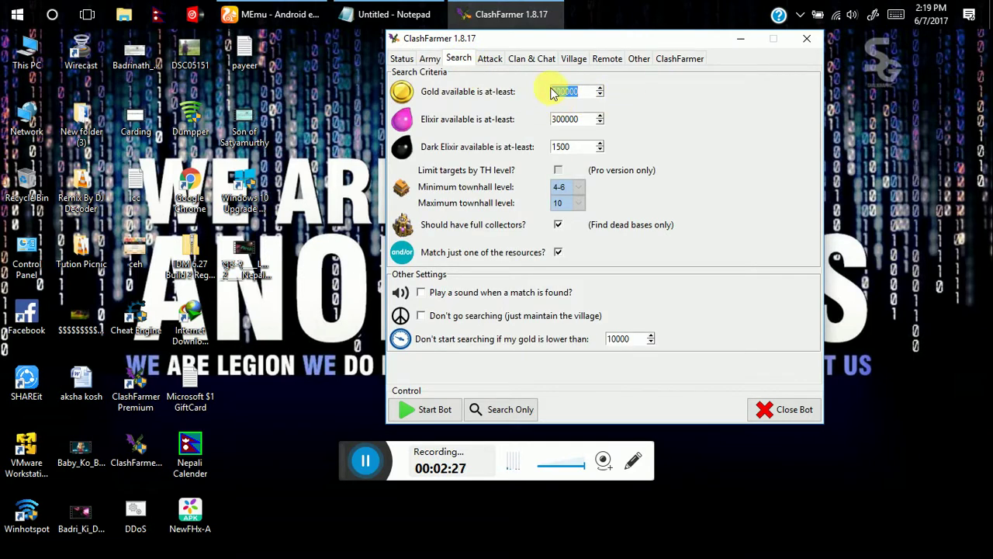
pyautogui.moveTo(596, 121)
pyautogui.mouseDown()
pyautogui.moveTo(580, 118)
pyautogui.moveTo(560, 157)
pyautogui.mouseUp()
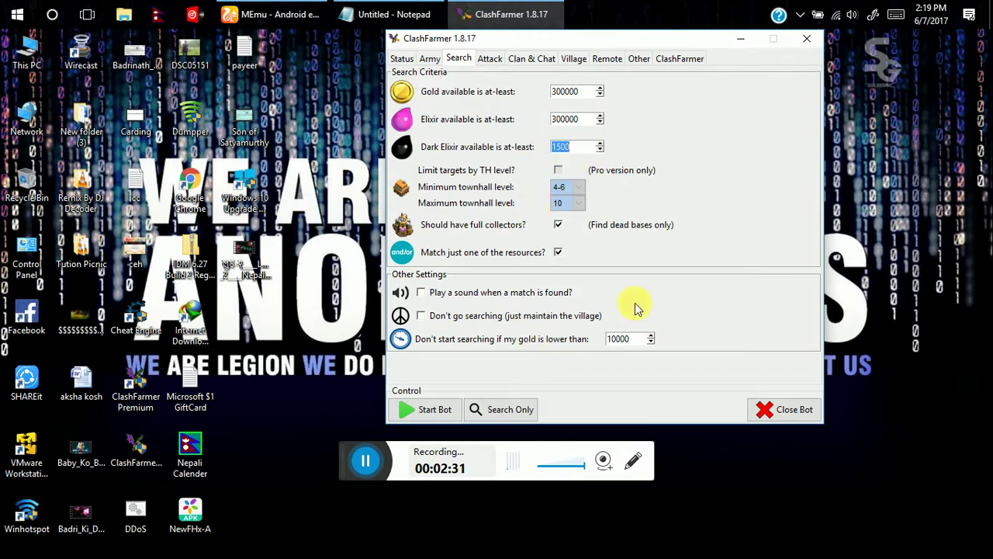
pyautogui.click(487, 60)
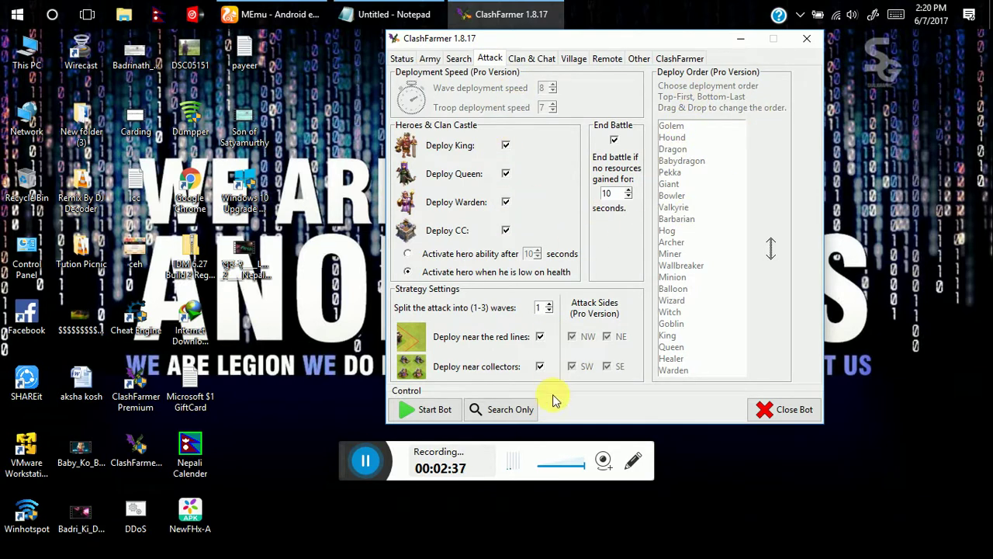
# Review the Clan & Chat, Village, Remote and Other (00:00–01:59 break) settings, then start the bot.
pyautogui.click(526, 59)
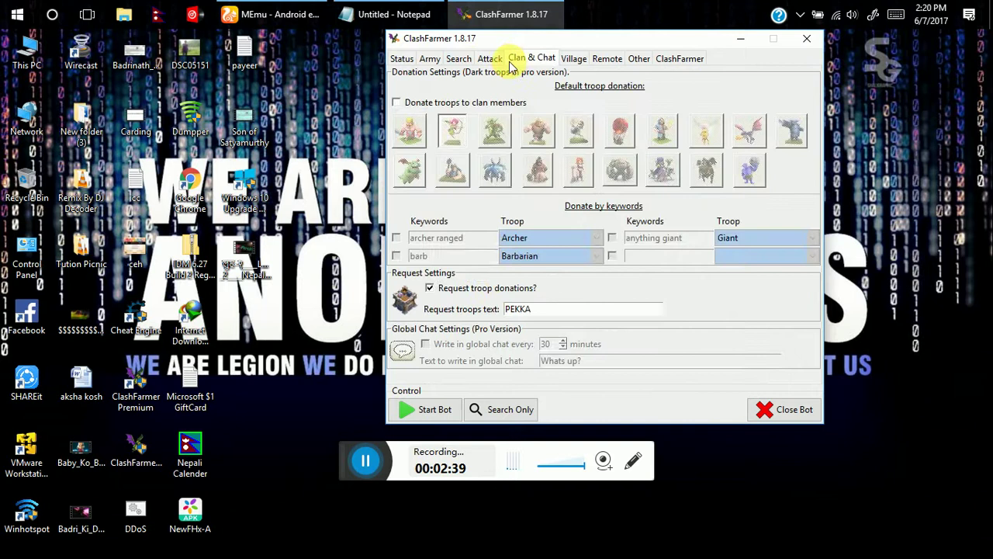
pyautogui.click(580, 61)
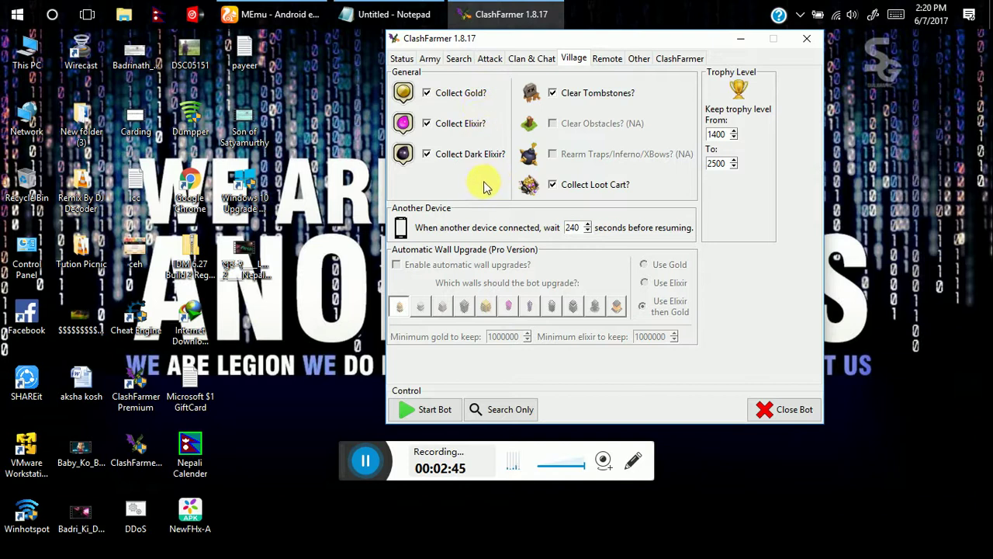
pyautogui.click(612, 62)
pyautogui.click(638, 62)
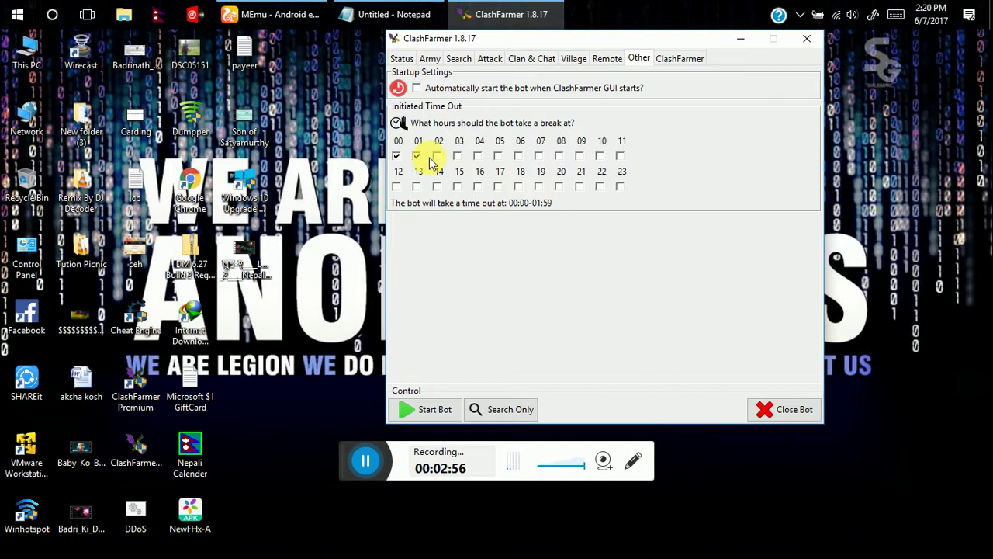
pyautogui.click(449, 409)
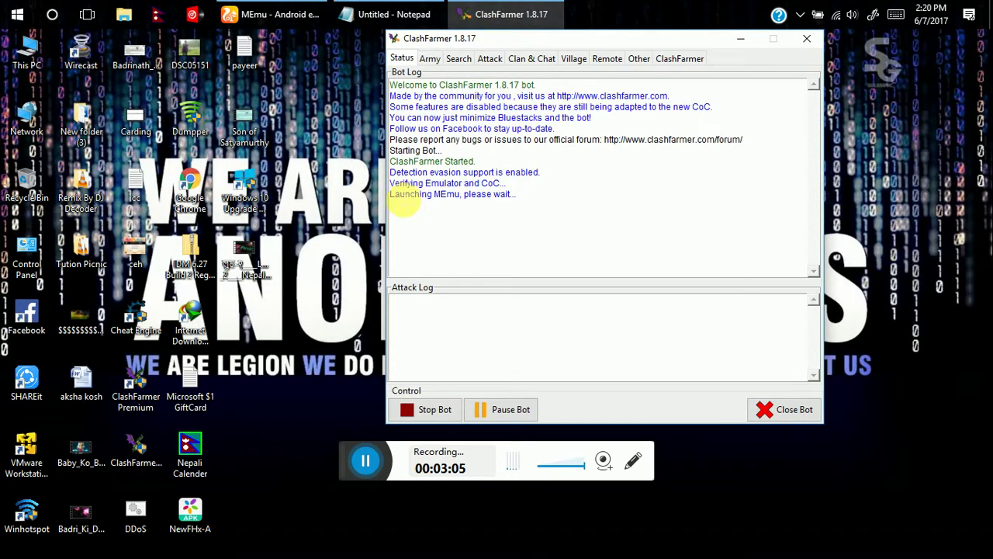
# Highlight the 'Launching MEmu, please wait...' log line and stop the running bot.
pyautogui.moveTo(405, 198); pyautogui.dragTo(509, 195)
pyautogui.click(550, 215)
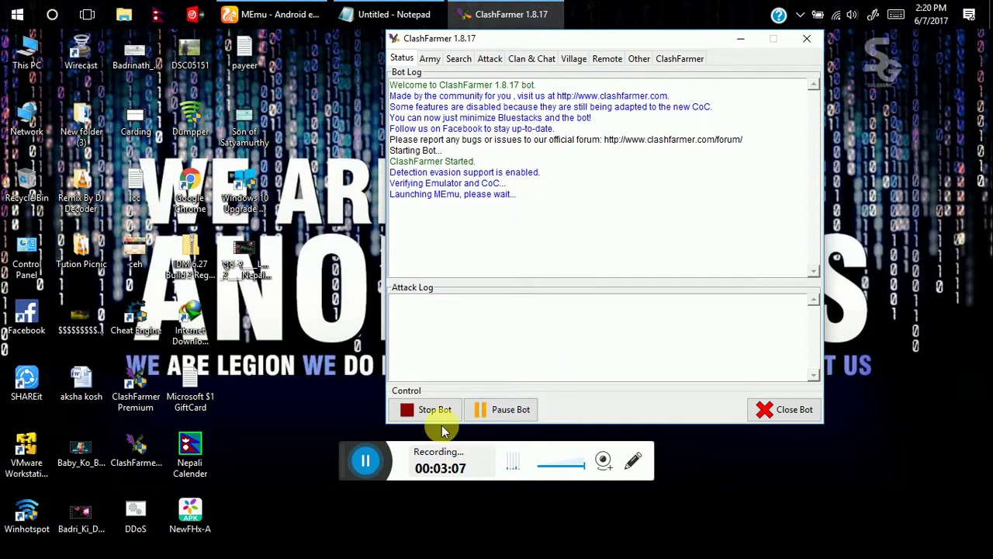